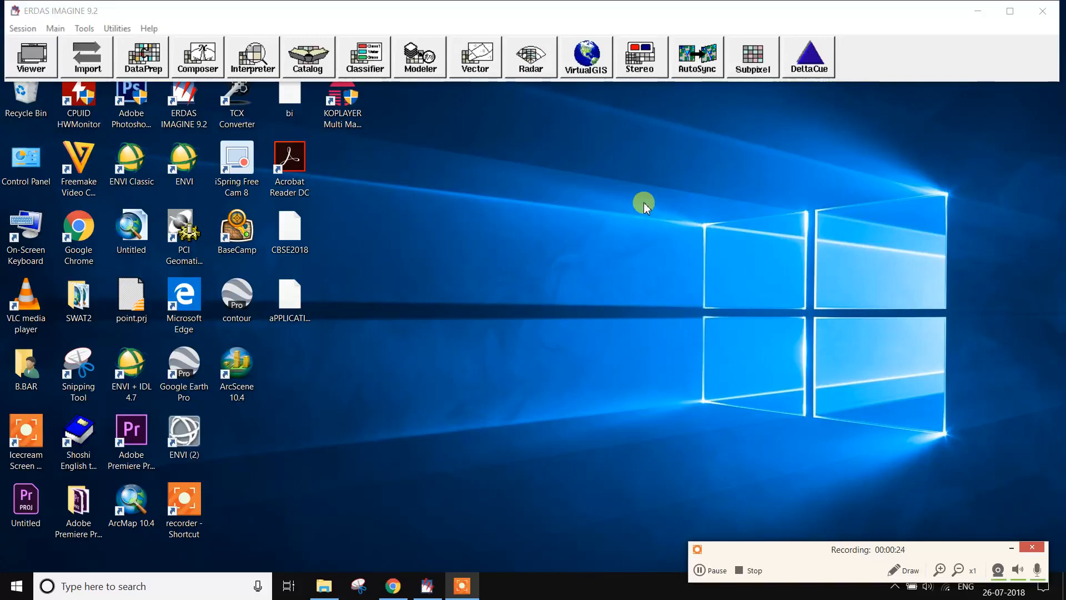
Step: Load histrogram.img into a new viewer and fit the image to the window
left_click(32, 58)
left_click(16, 133)
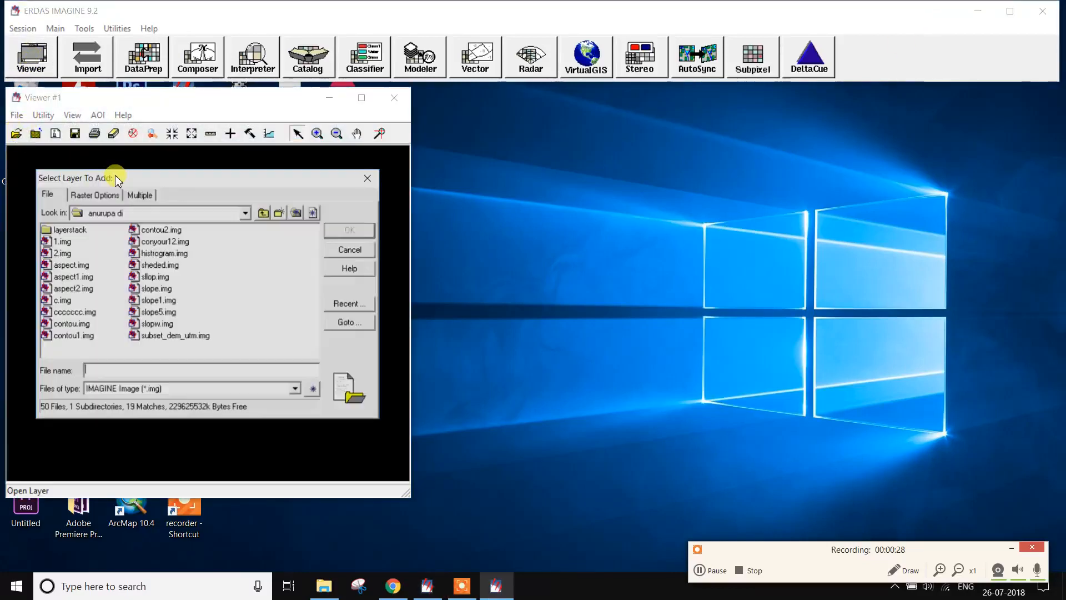
left_click(166, 253)
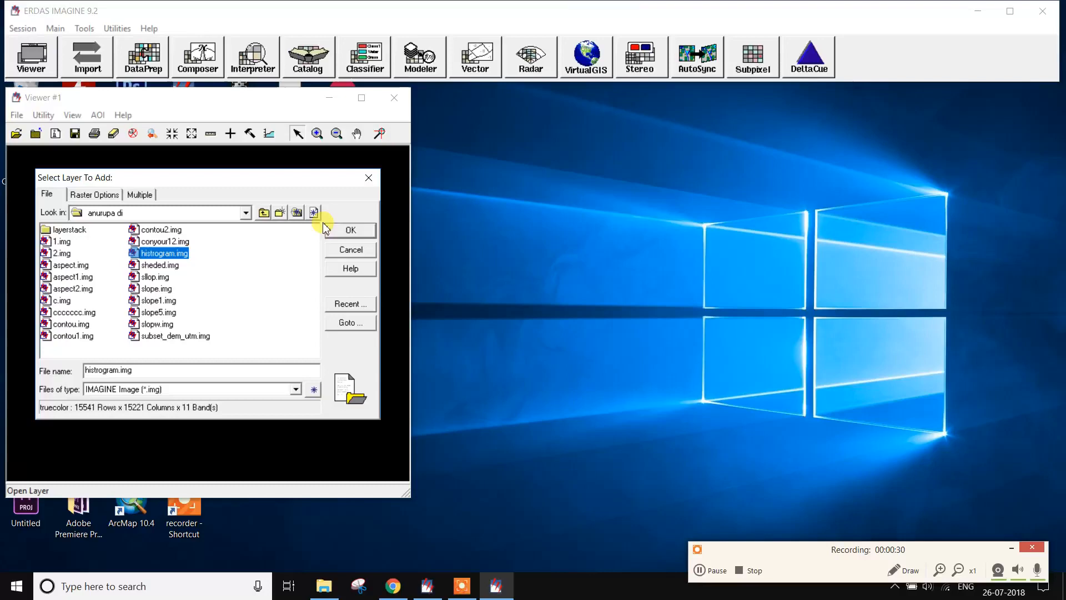
left_click(337, 230)
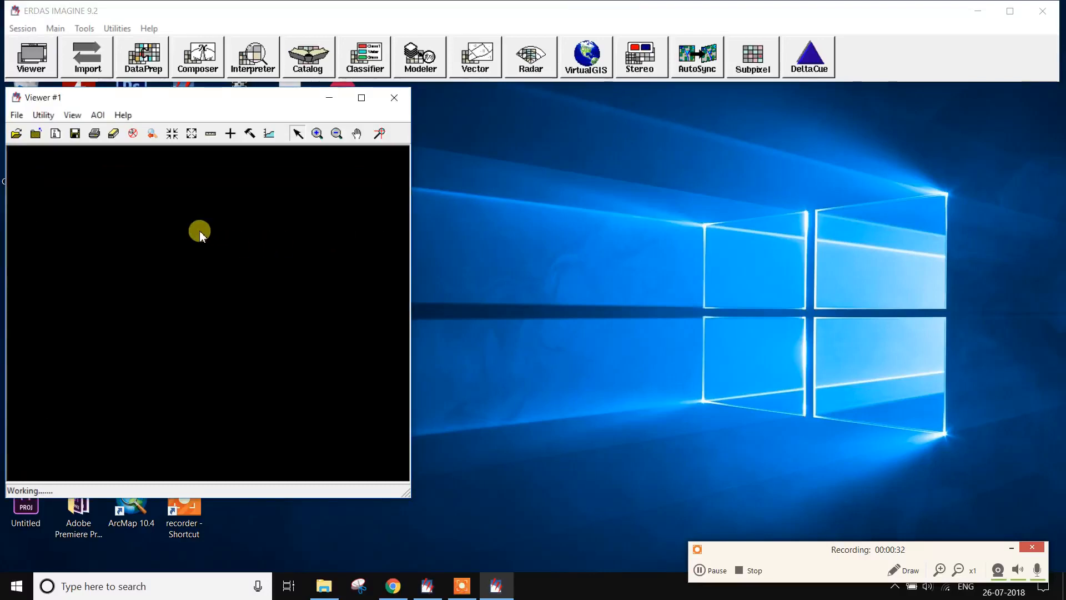
right_click(201, 236)
left_click(279, 336)
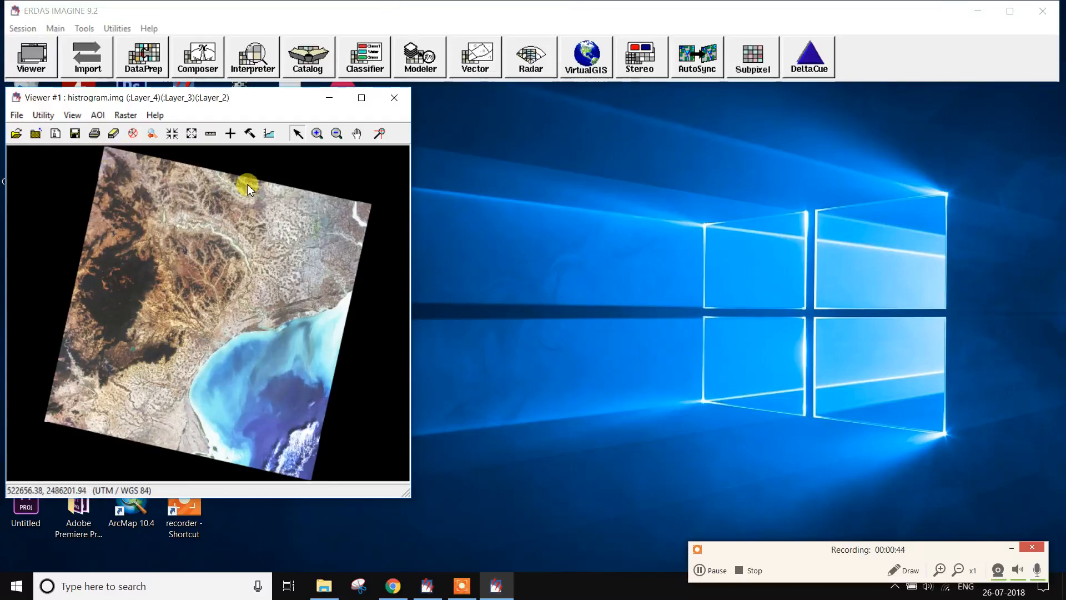
Step: Open the Reproject Images tool from the Image Interpreter utilities and arrange the open dialogs side by side
left_click(253, 55)
left_click(293, 258)
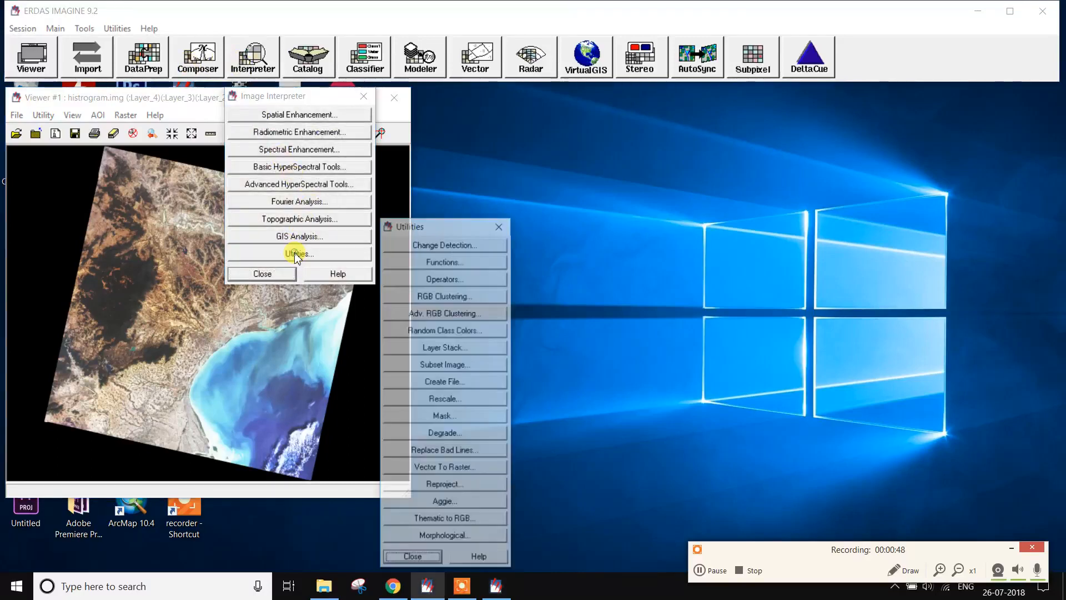
left_click(438, 487)
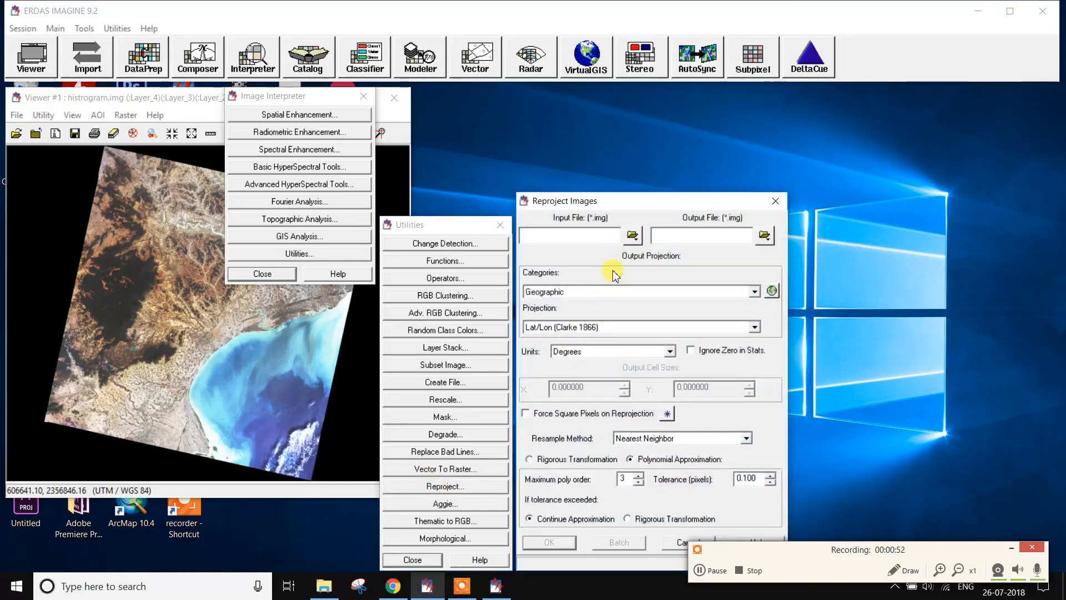
left_click_drag(452, 225, 460, 93)
left_click_drag(637, 204, 889, 101)
left_click_drag(444, 92, 498, 93)
left_click_drag(611, 100, 613, 97)
left_click_drag(320, 96, 524, 105)
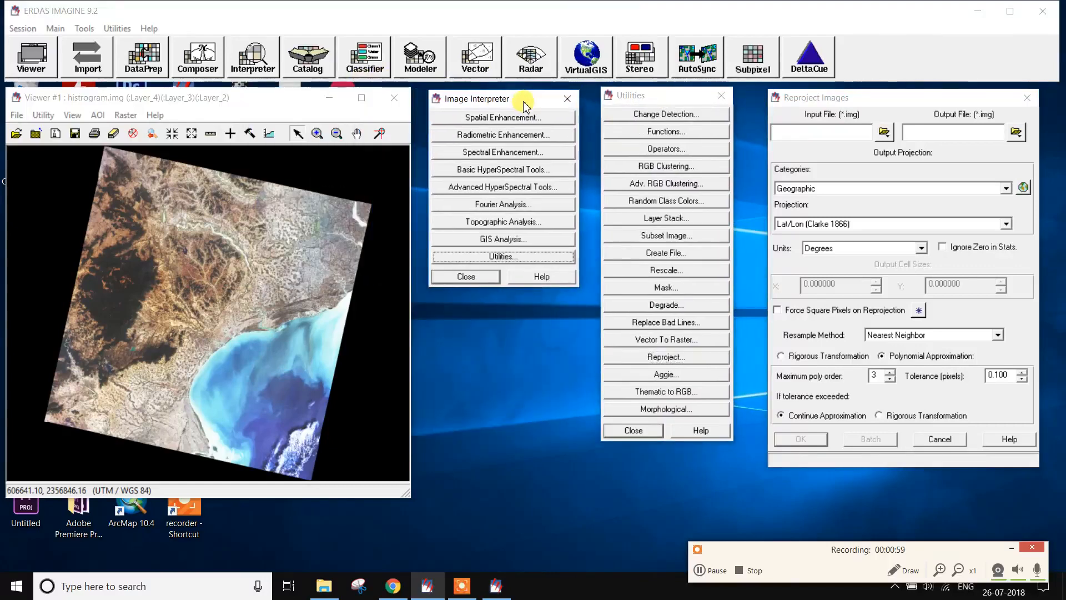
Step: Choose histrogram.img as the input file for the reprojection
left_click(888, 133)
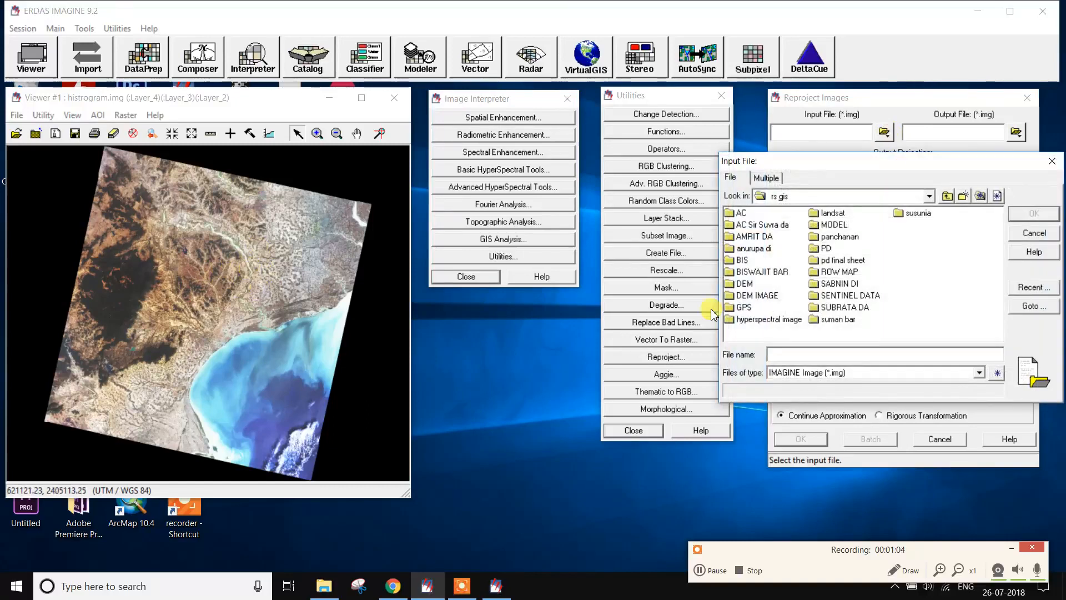
left_click(707, 572)
left_click(717, 572)
double_click(767, 248)
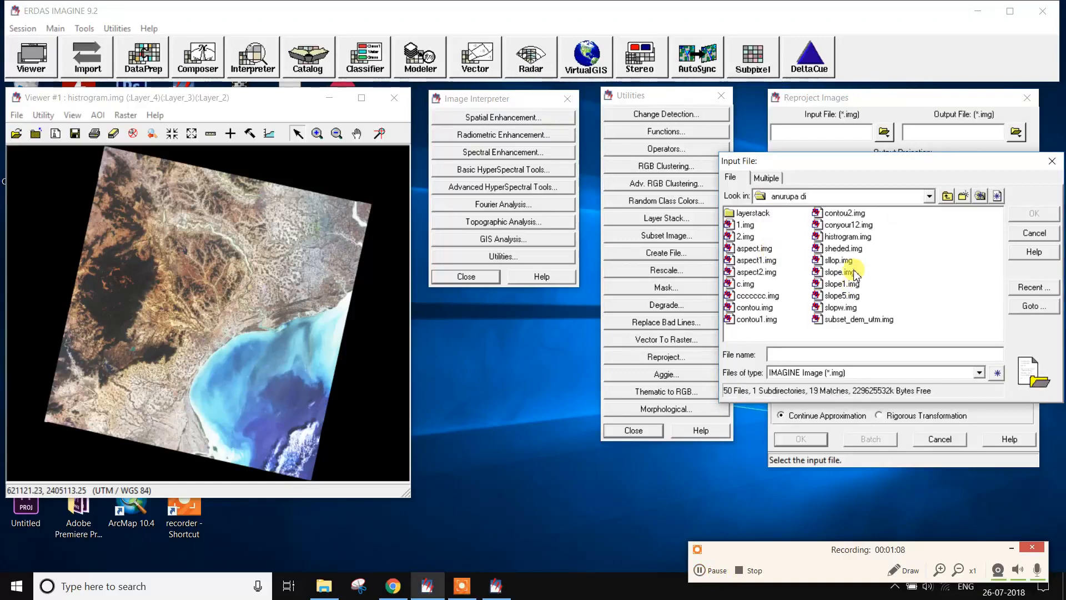
left_click(848, 238)
left_click(1034, 213)
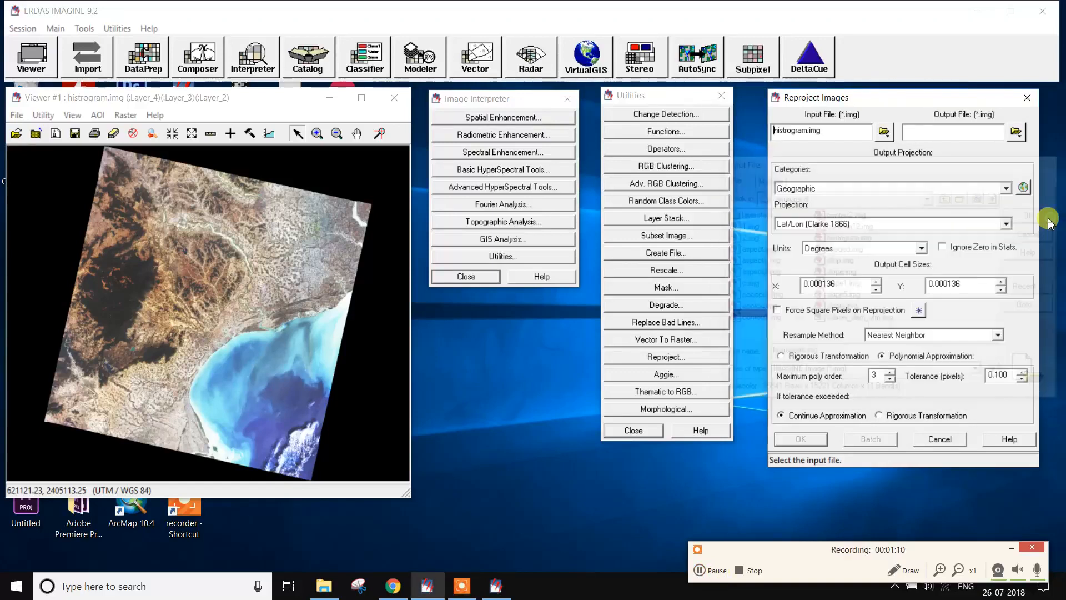
Step: Set the reprojection's output file to reprojected1.img in the AC folder
left_click(1016, 132)
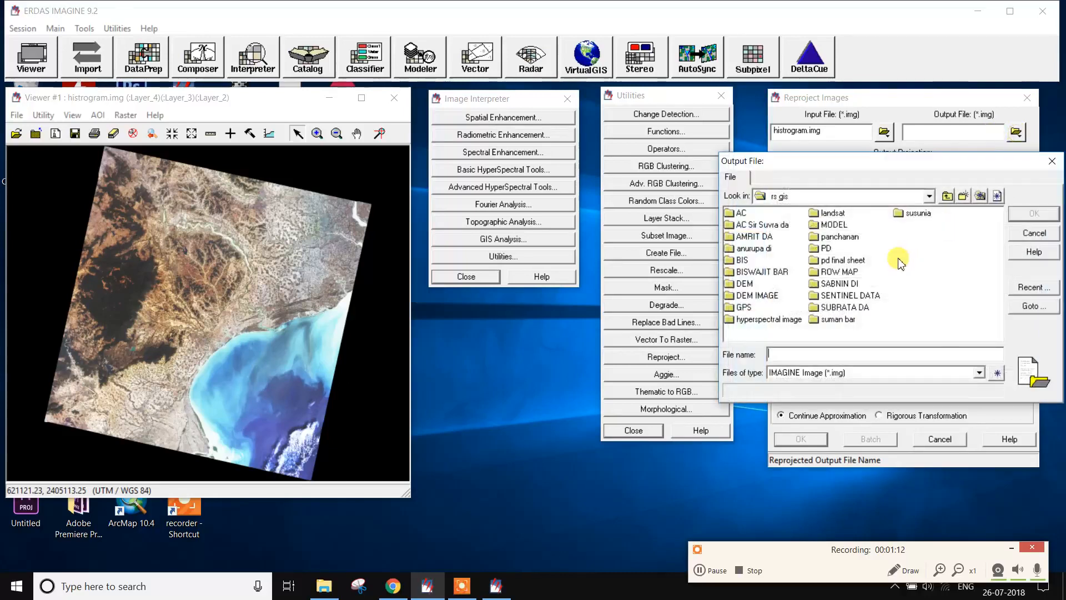
double_click(742, 214)
left_click(765, 309)
left_click(807, 354)
type("1.img")
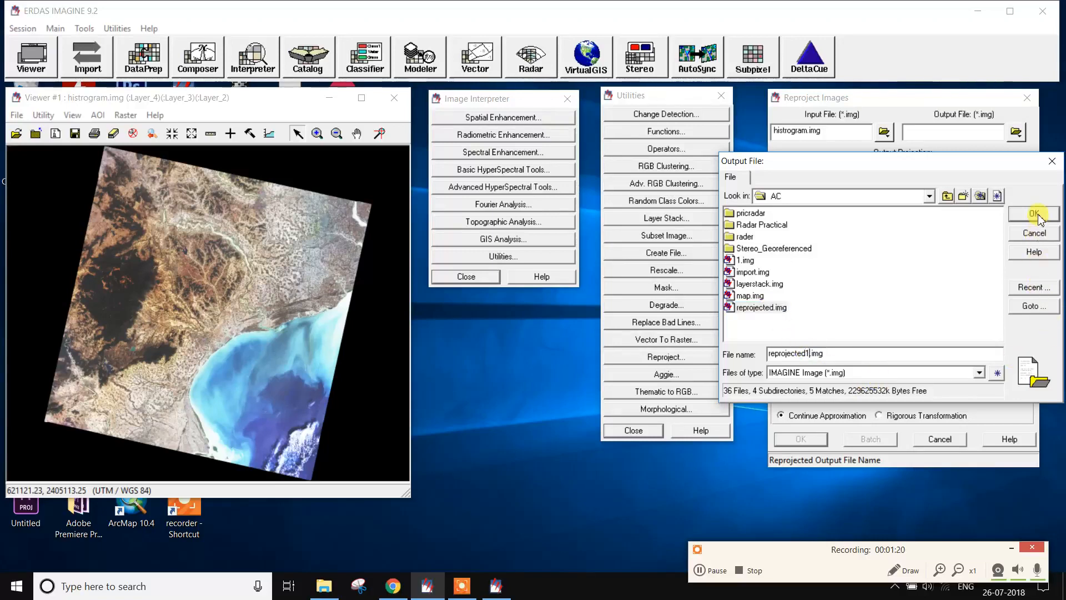
left_click(1034, 214)
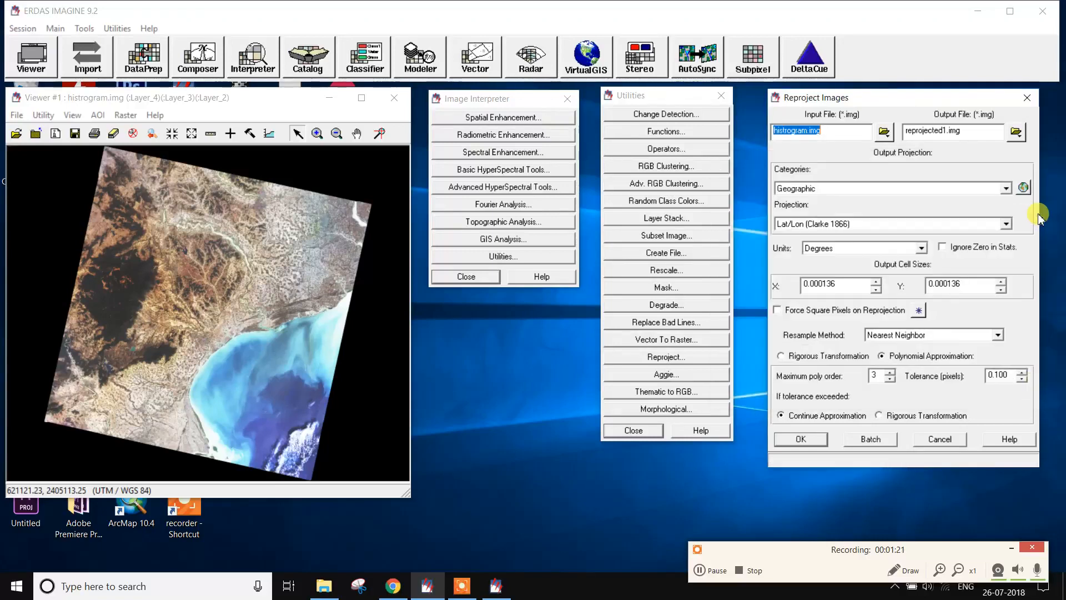
Step: Set the output projection to the Geographic category, Lat/Lon (WGS 84), with units in Degrees
left_click(808, 192)
left_click(807, 201)
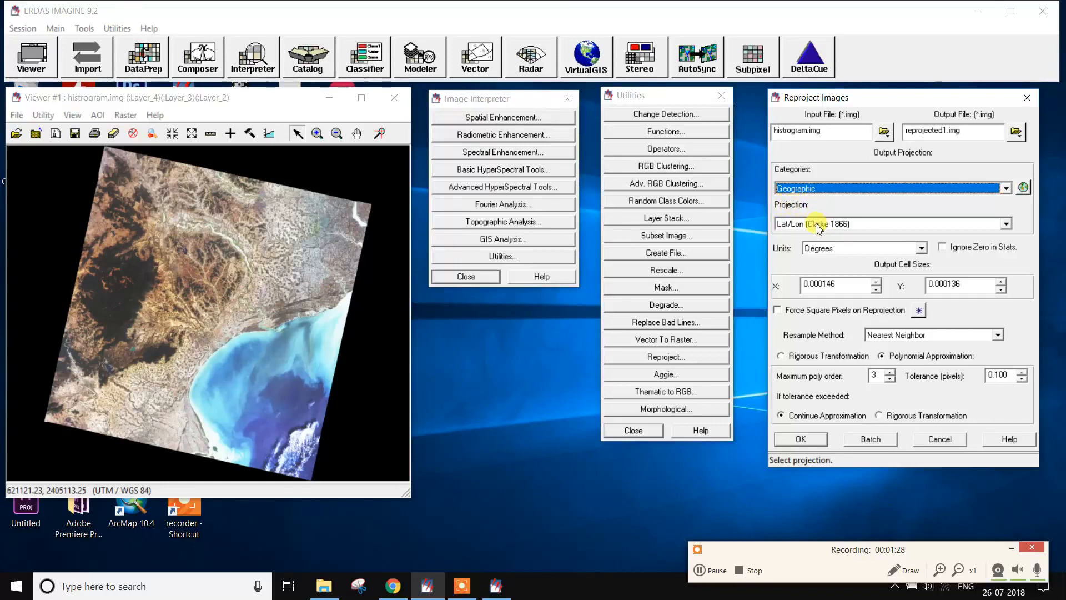
left_click(810, 224)
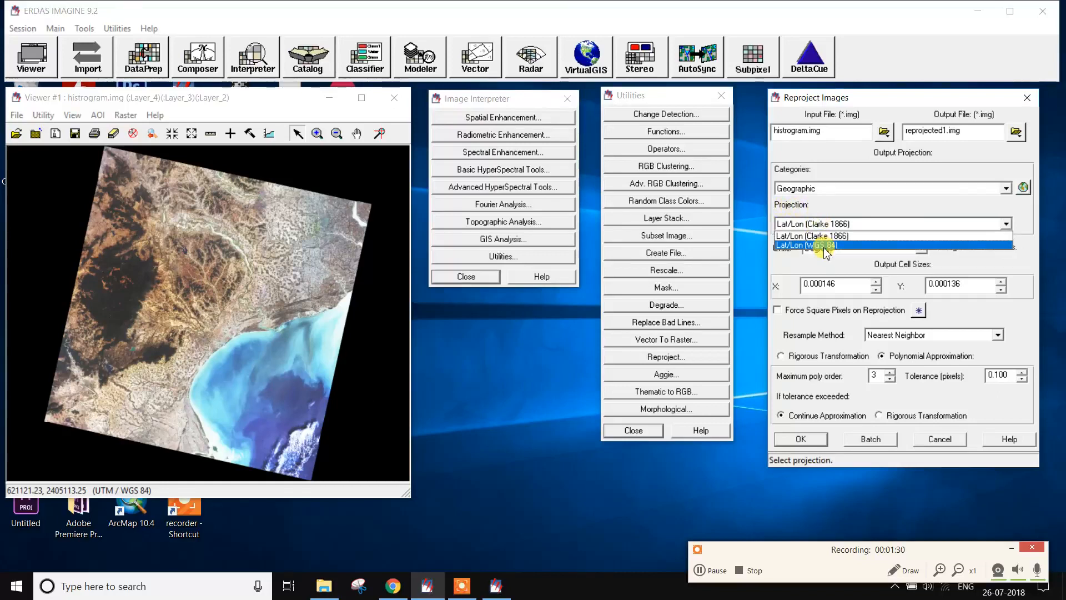
left_click(824, 246)
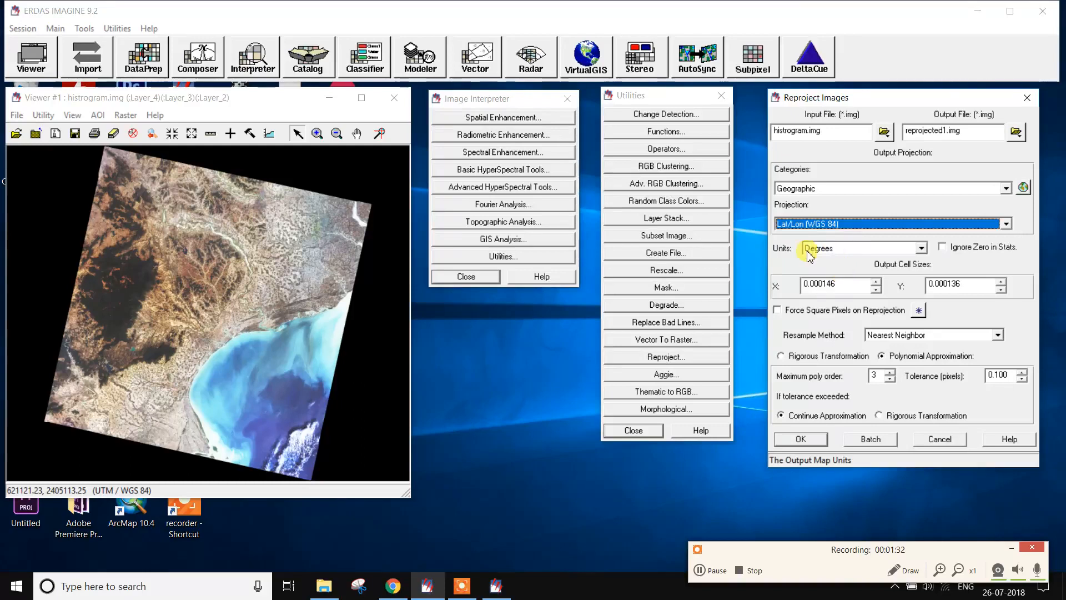
left_click(842, 250)
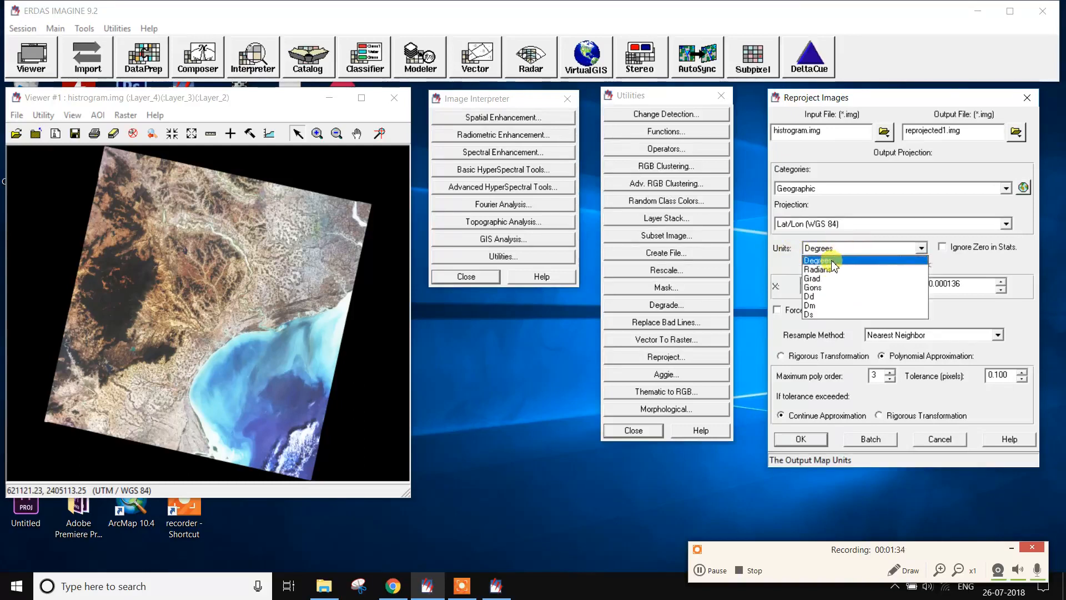
left_click(836, 258)
Step: Run the reprojection of histrogram.img and dismiss the job status dialog once it is done
left_click(805, 438)
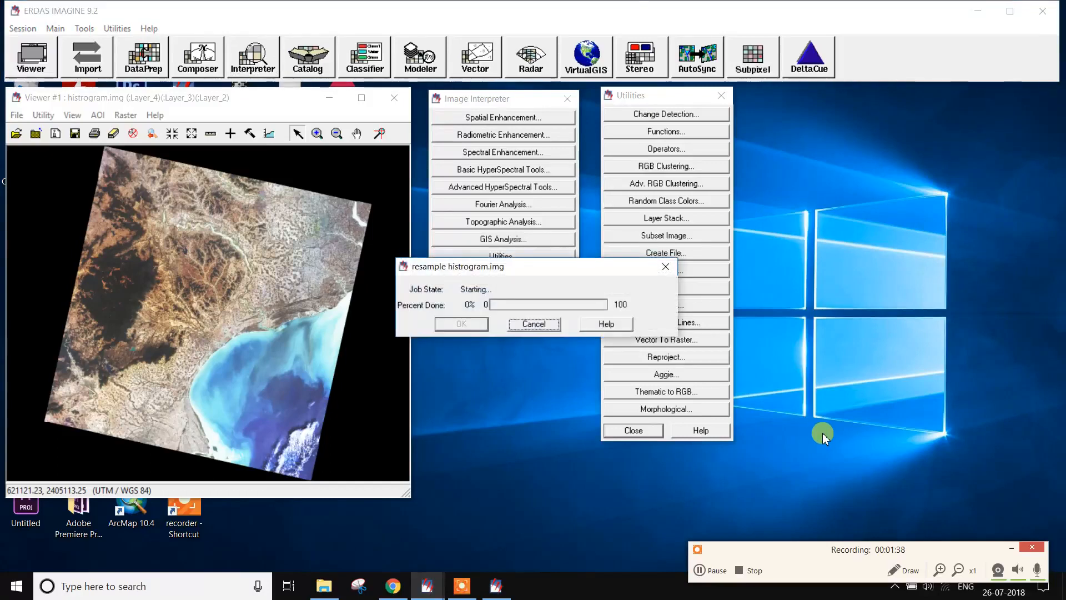
left_click(715, 572)
left_click(717, 572)
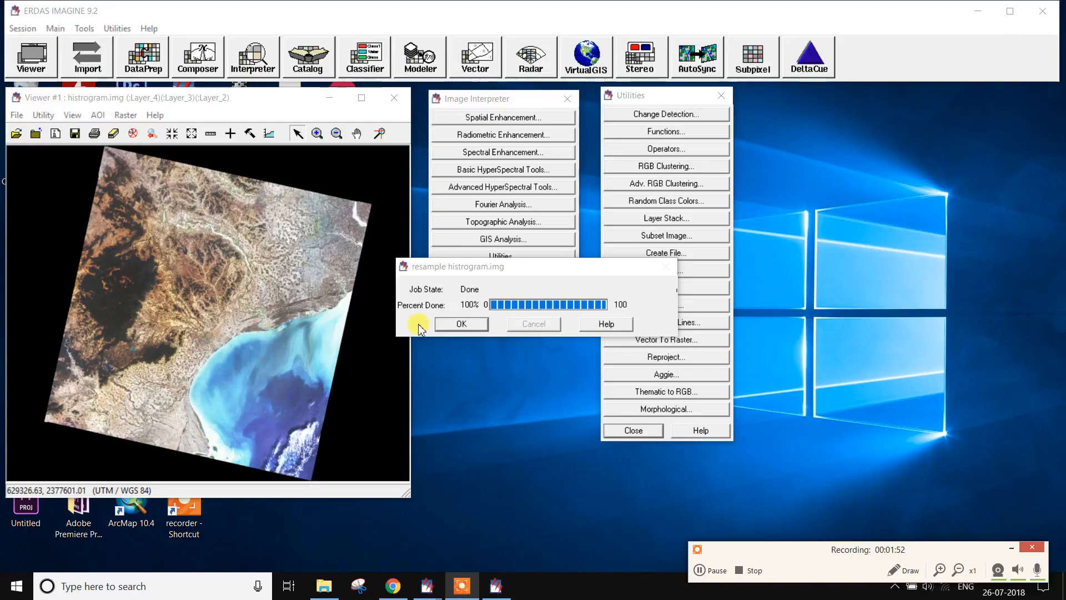
left_click(462, 325)
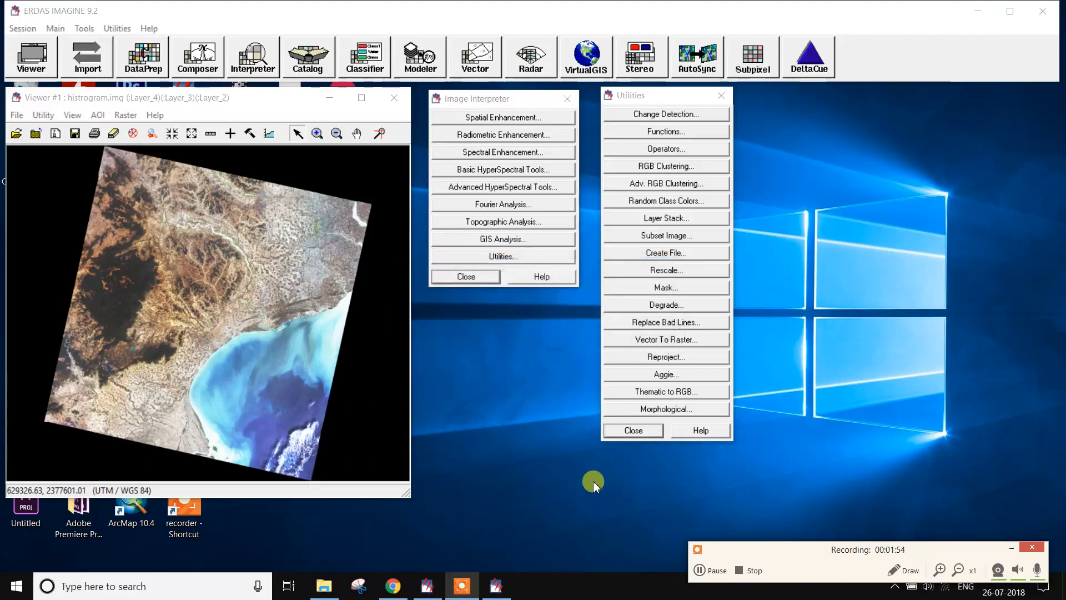
Step: Open a second viewer and rearrange it with the Image Interpreter and Utilities dialogs beside the first viewer
left_click(30, 55)
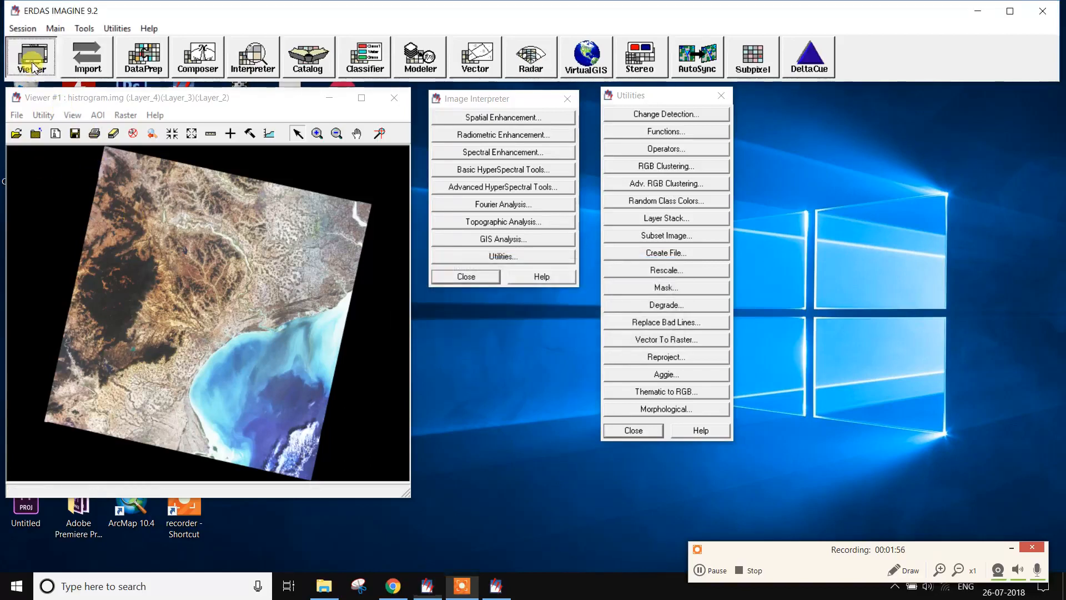
left_click_drag(244, 104, 719, 114)
left_click_drag(502, 100, 462, 101)
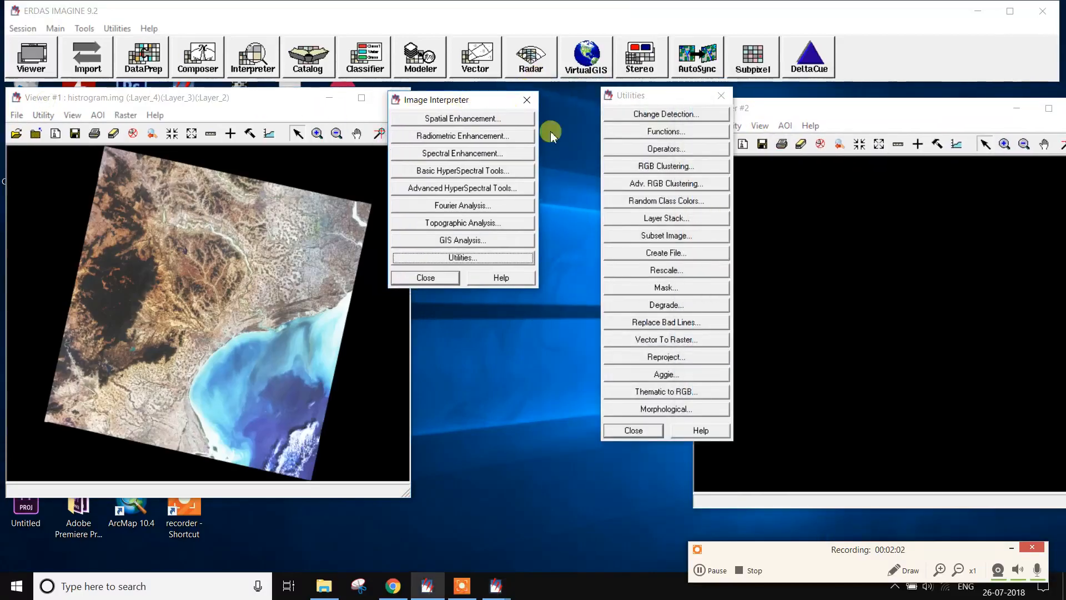
left_click_drag(654, 98, 596, 100)
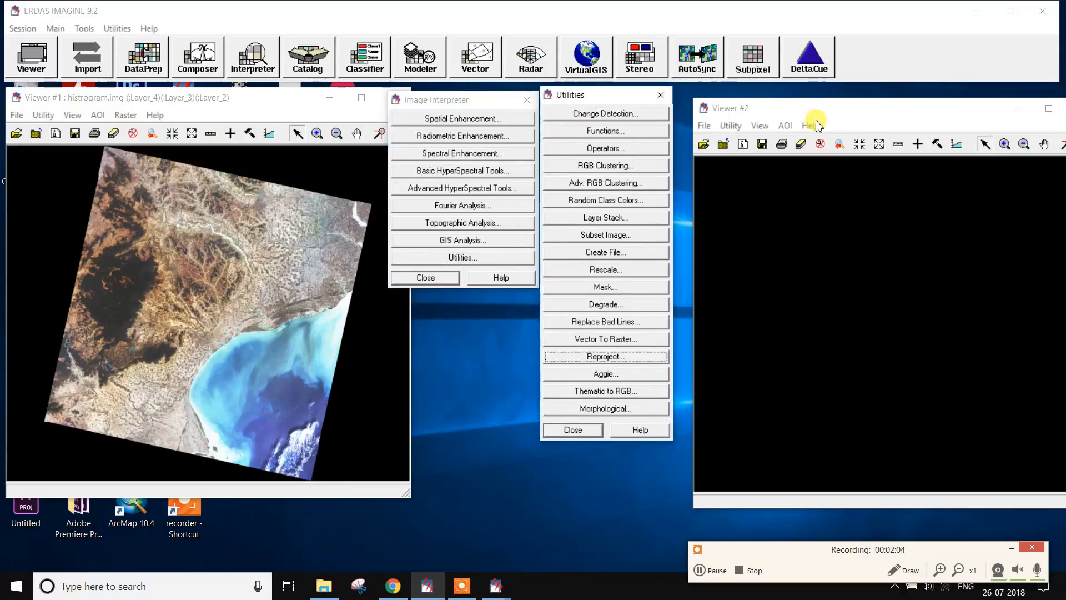
left_click_drag(811, 108, 786, 87)
left_click(731, 100)
left_click(853, 94)
left_click_drag(887, 93, 808, 82)
Step: Load reprojected.img from the recent files into Viewer #2
left_click(600, 110)
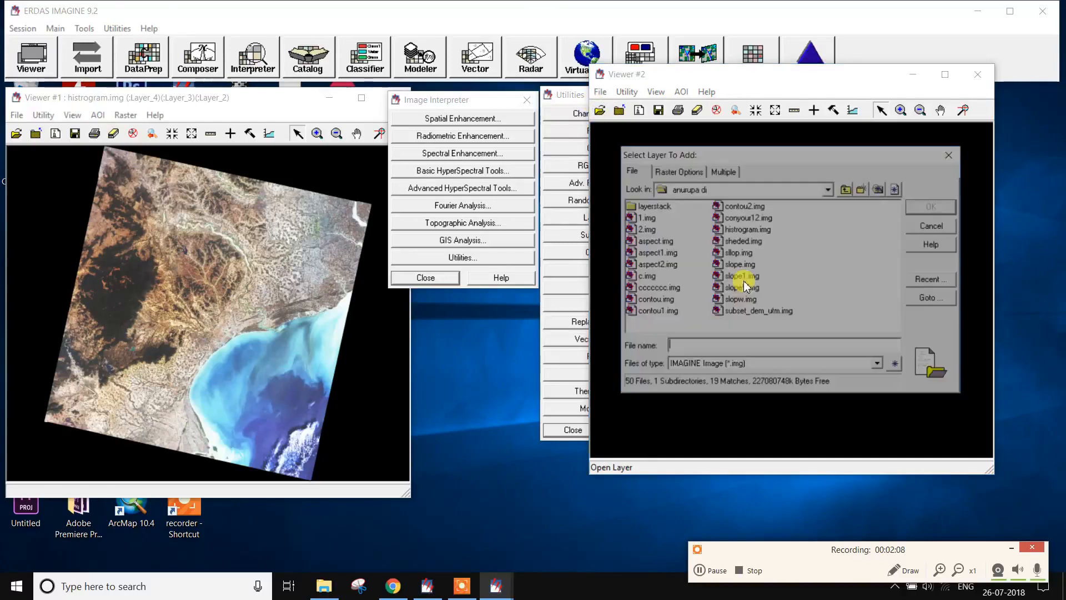
left_click(934, 280)
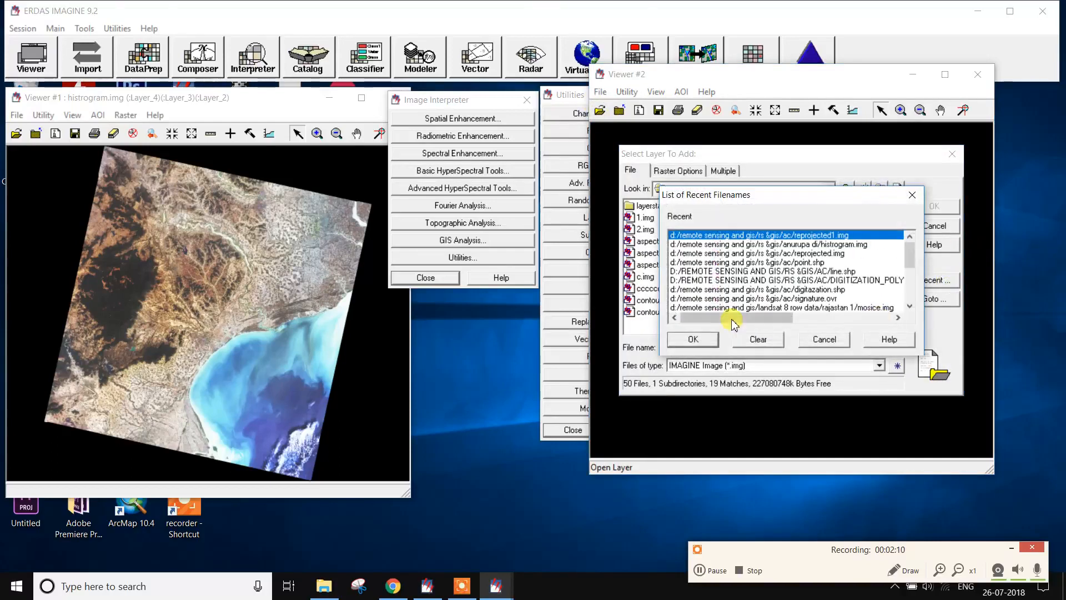
left_click(870, 245)
left_click(833, 253)
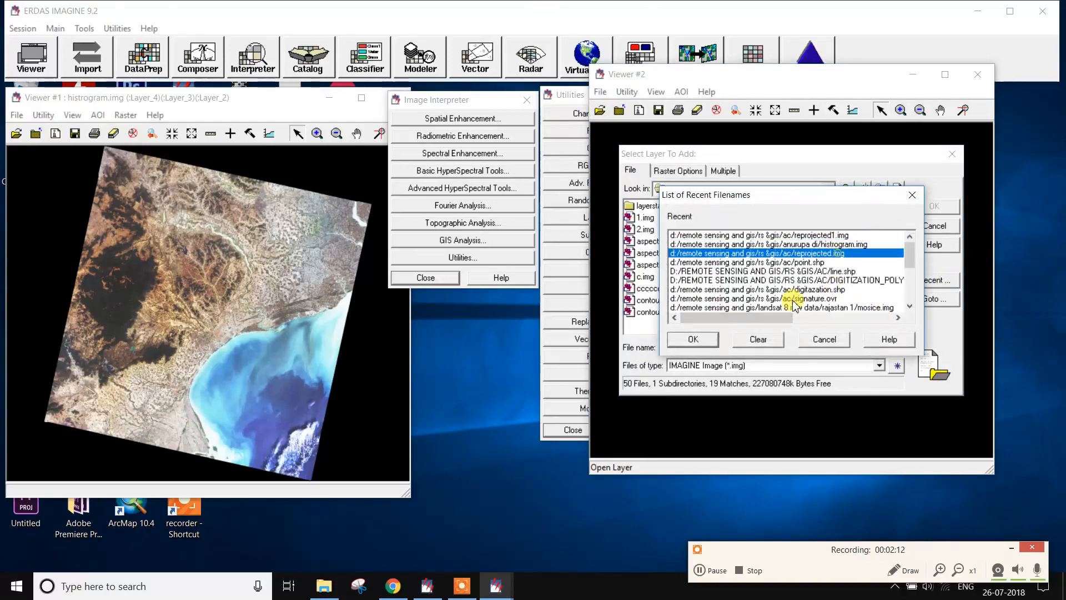
left_click(702, 340)
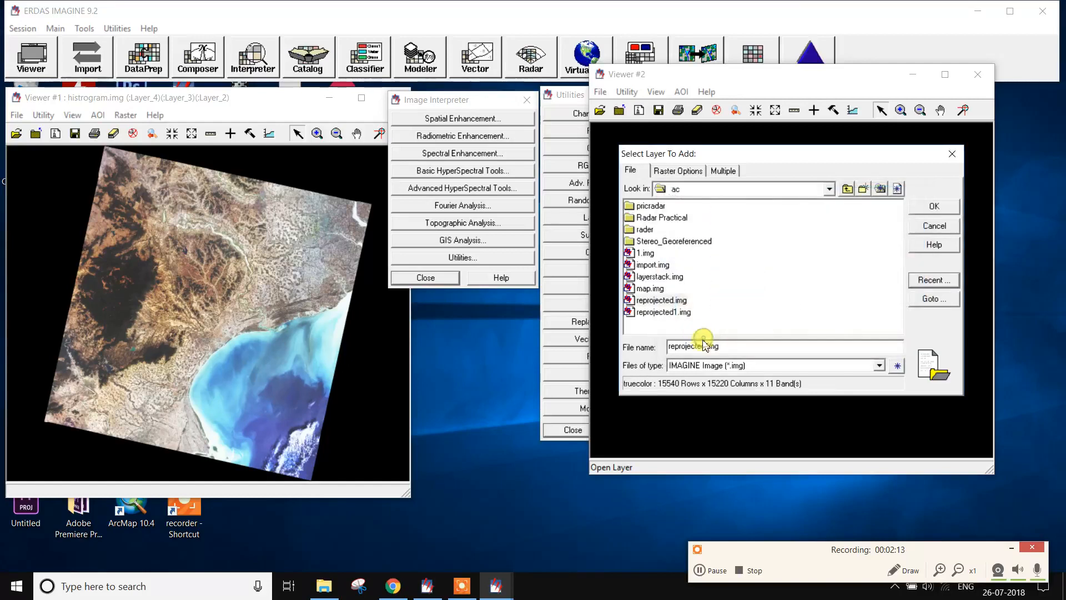
left_click(687, 301)
left_click(946, 208)
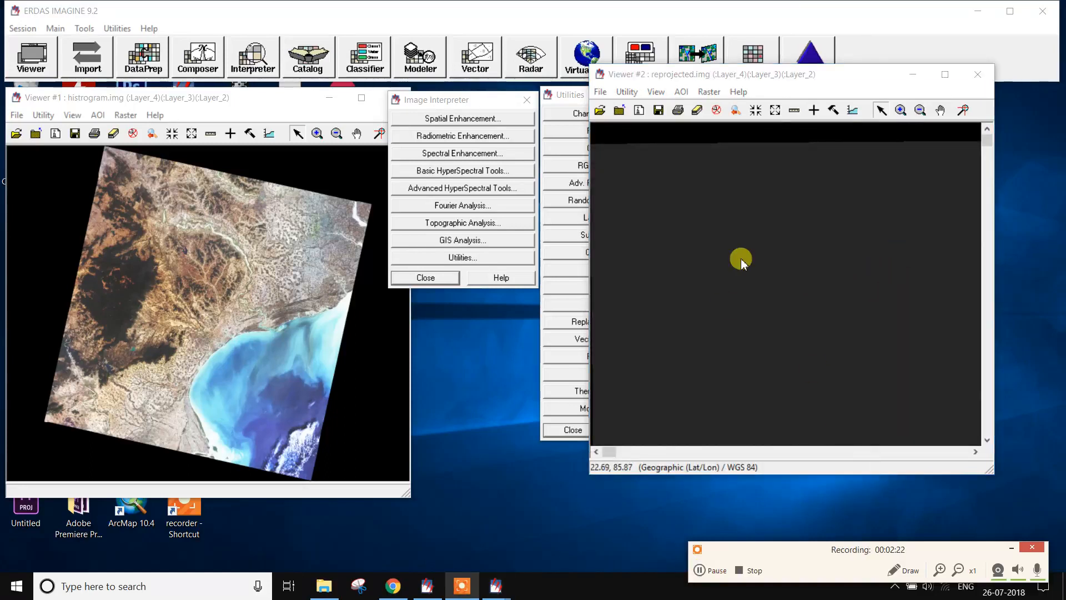
Step: Fit the reprojected image to the Viewer #2 window
right_click(748, 210)
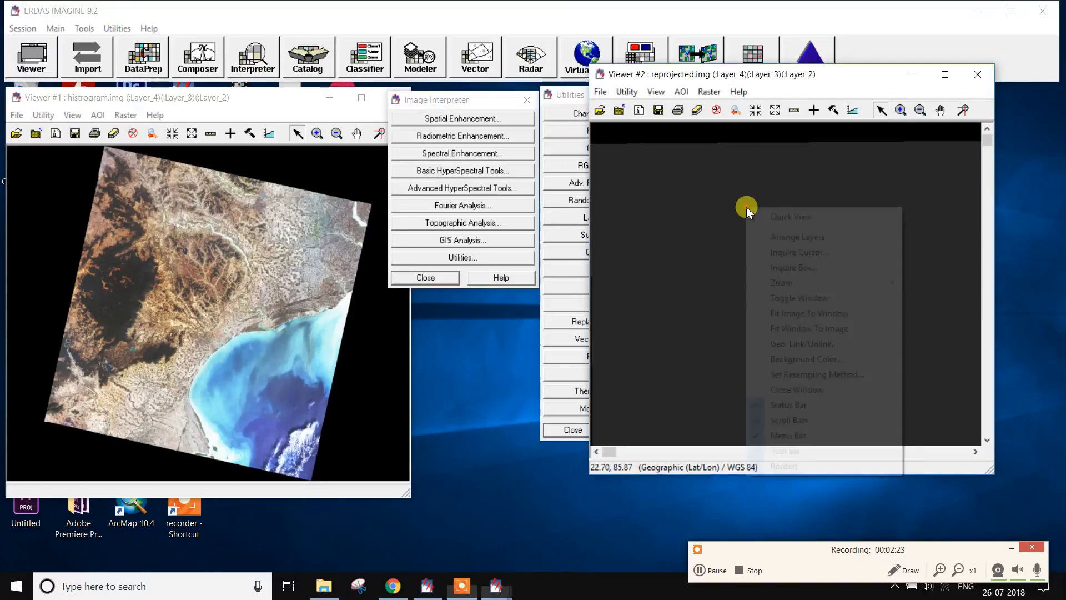
left_click(830, 328)
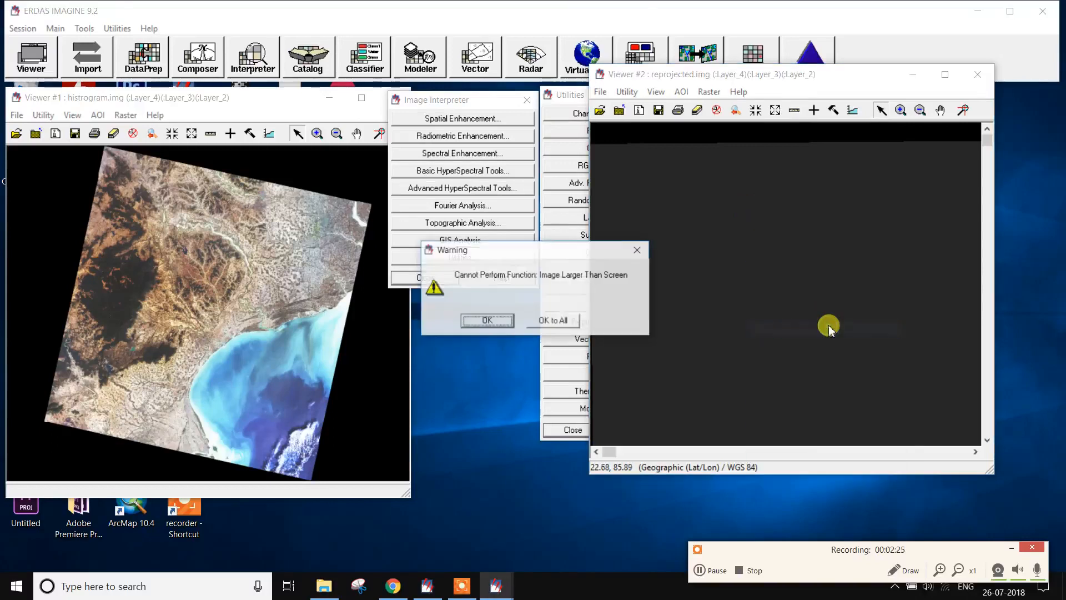
left_click(637, 250)
right_click(673, 246)
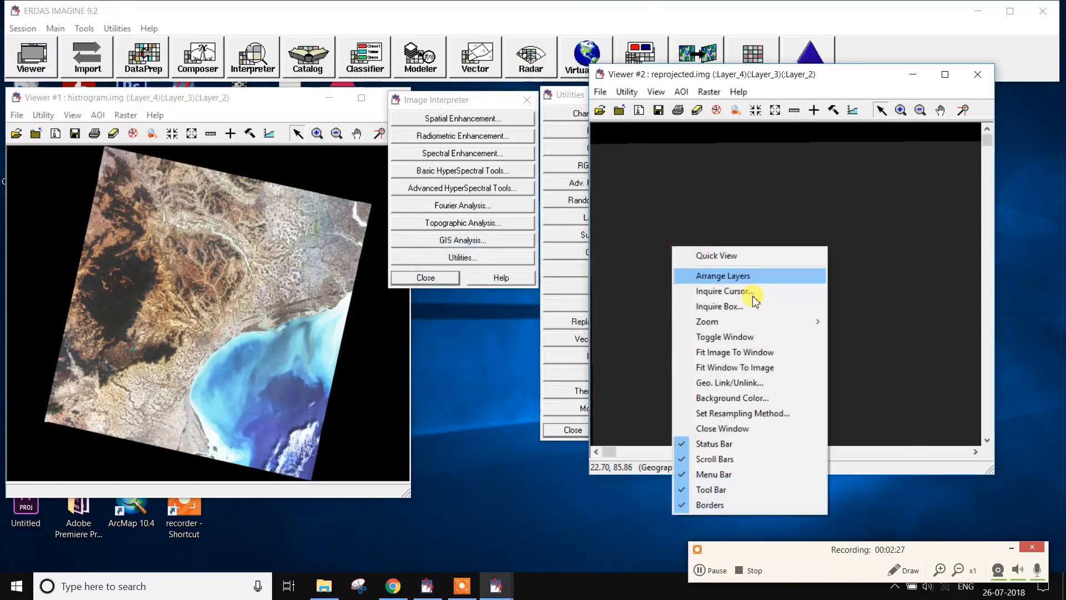
left_click(779, 356)
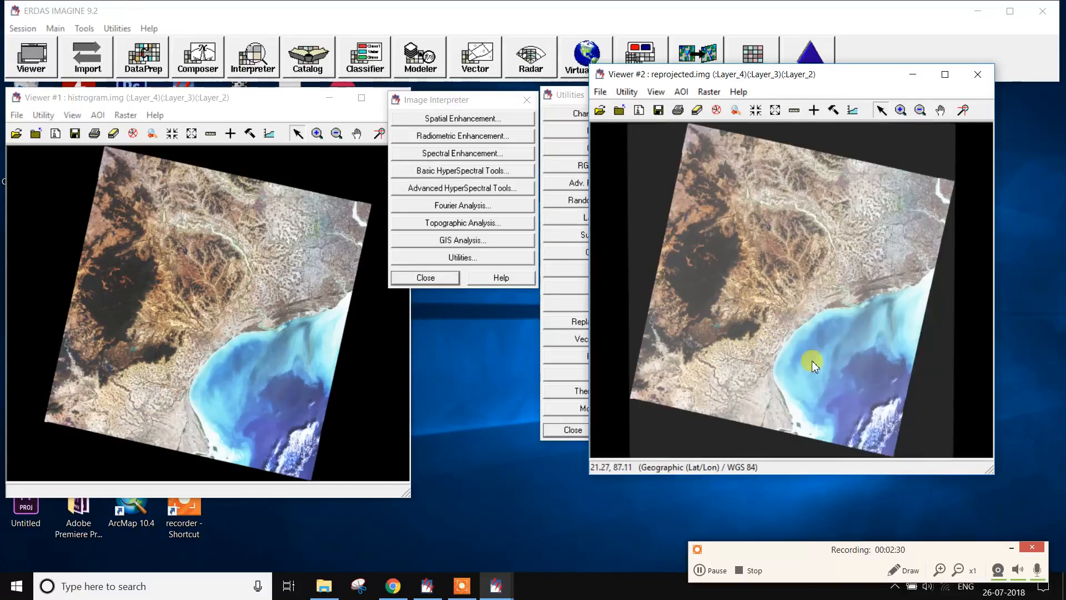
Step: Close the Utilities and Image Interpreter dialogs and align Viewer #2 beside Viewer #1
left_click(562, 96)
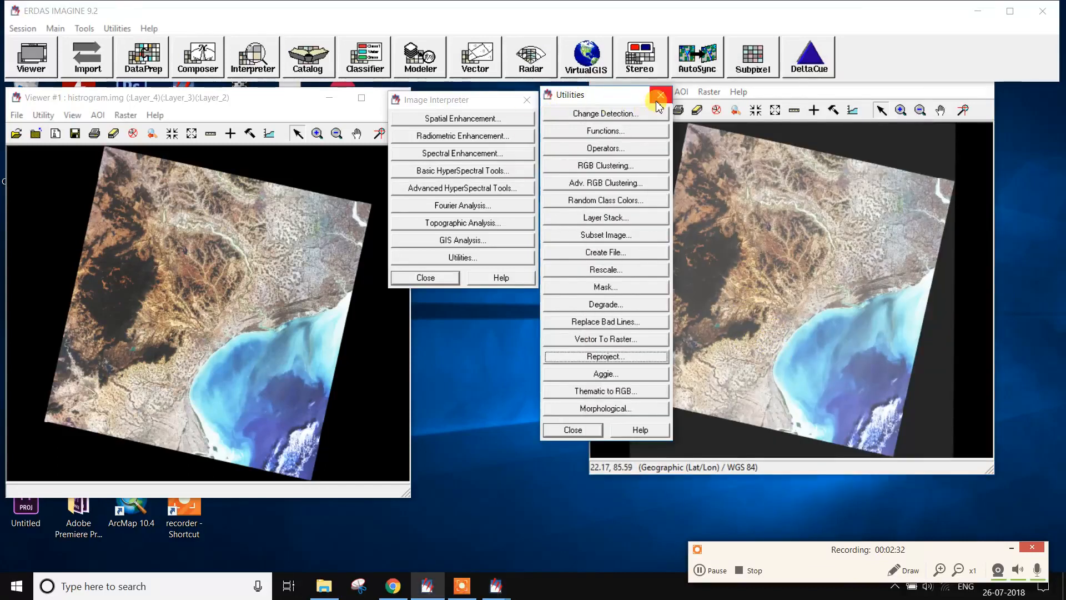
left_click(659, 100)
left_click(527, 99)
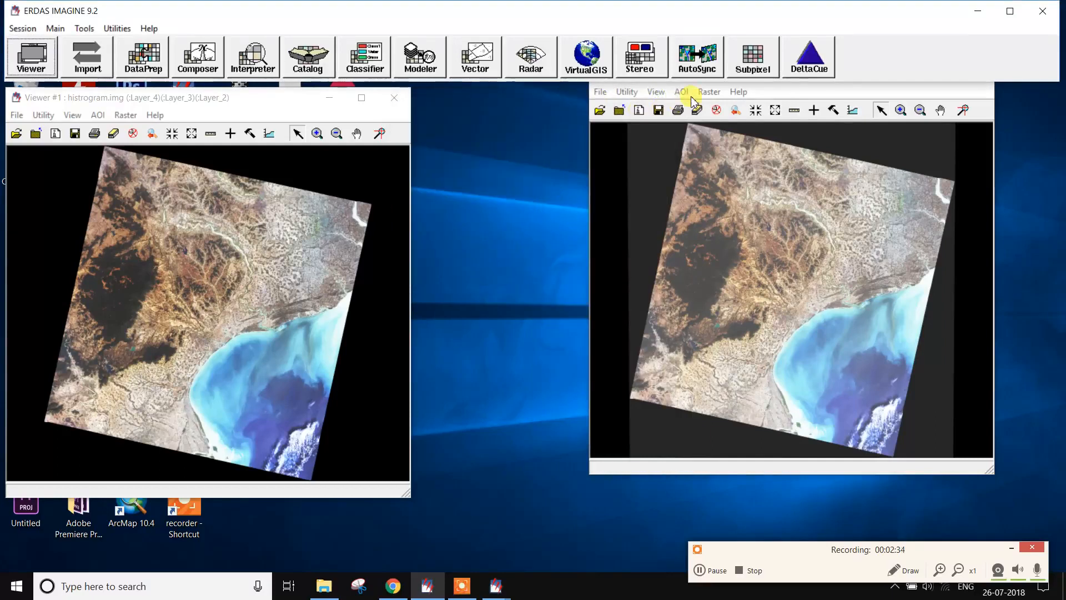
left_click(682, 92)
left_click_drag(814, 74, 678, 99)
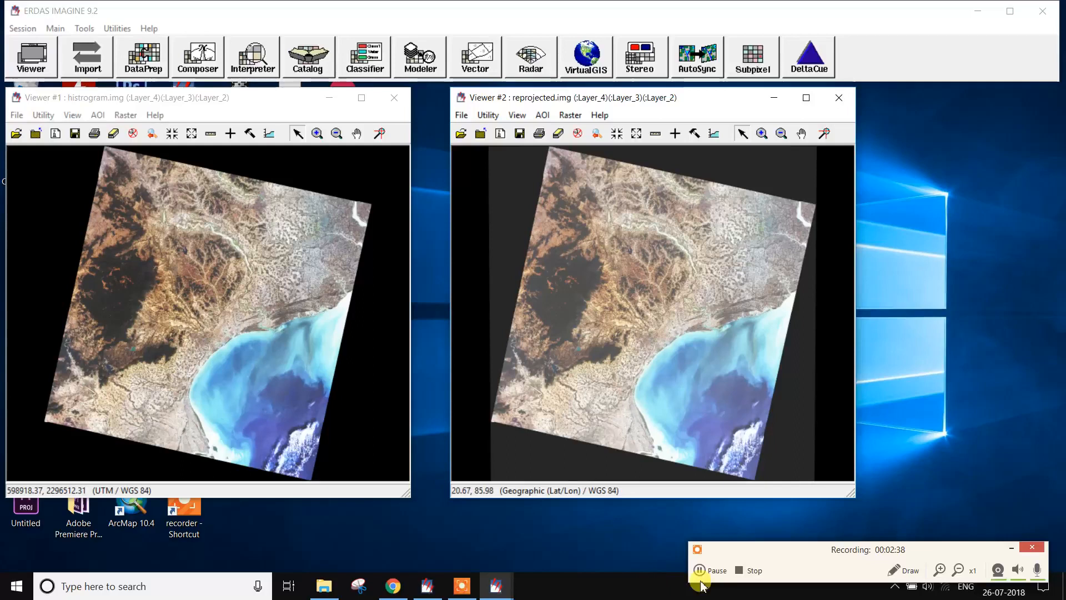
left_click(720, 571)
left_click(720, 570)
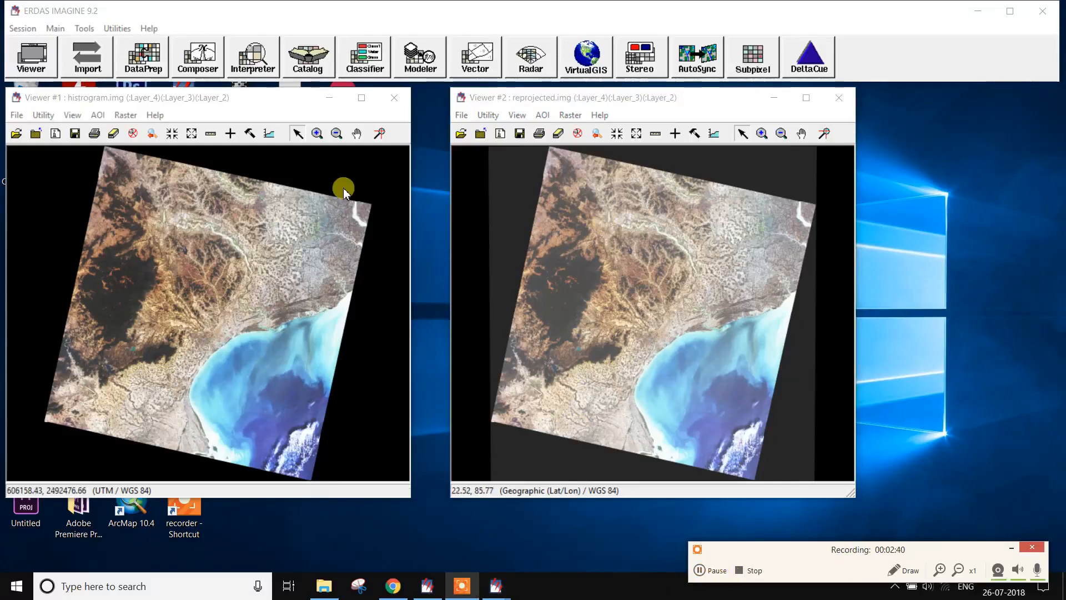